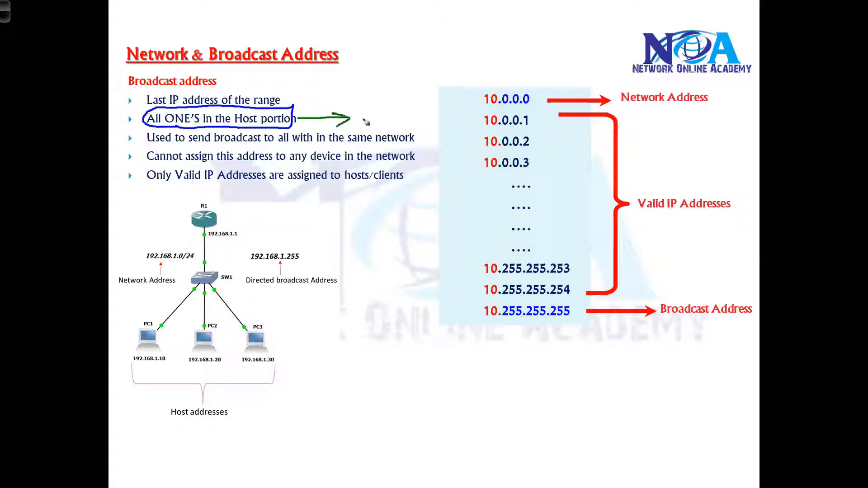
Write 255 beside the all-ones host portion bullet and draw an underlined row of ones above, linked to the circled number.
mouse_move(378, 107)
mouse_down()
mouse_move(373, 121)
mouse_move(392, 103)
mouse_up()
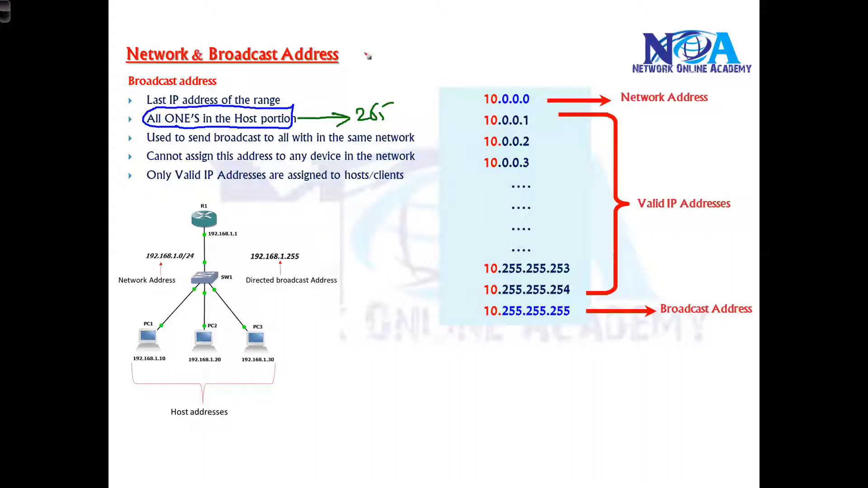
drag(364, 51, 367, 66)
drag(372, 47, 382, 68)
click(397, 46)
mouse_move(392, 50)
mouse_down()
mouse_move(391, 64)
mouse_move(399, 65)
mouse_up()
mouse_move(413, 45)
mouse_down()
mouse_move(414, 63)
mouse_move(427, 63)
mouse_up()
mouse_move(434, 40)
mouse_down()
mouse_move(435, 61)
mouse_move(470, 51)
mouse_up()
drag(365, 68, 438, 64)
drag(393, 71, 383, 91)
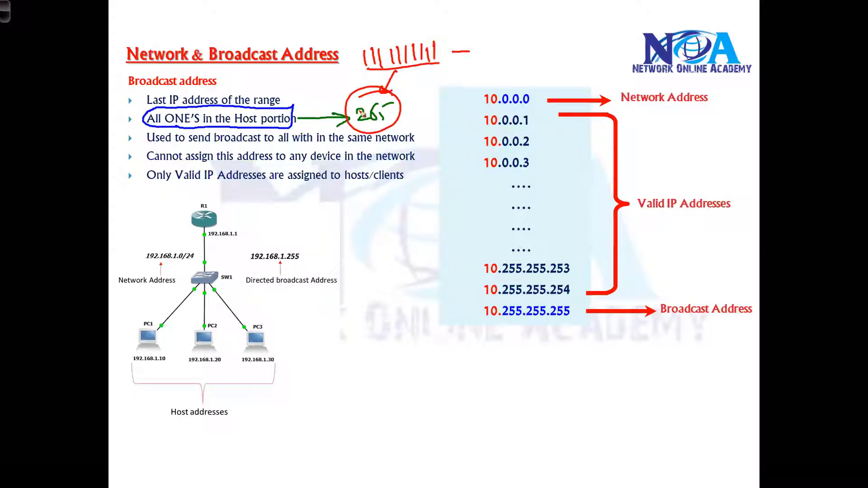
Clear the slide annotations and switch to the Ethernet adapter's Internet Protocol Version 4 (TCP/IPv4) Properties window.
key(e)
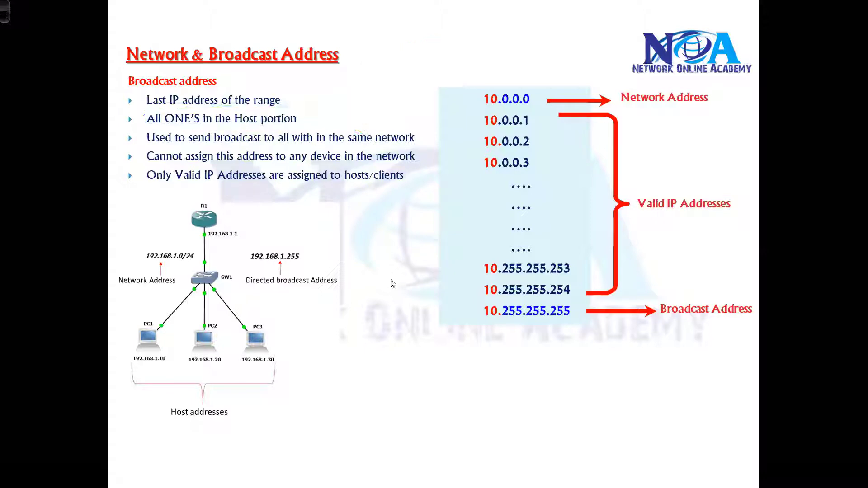
key(alt+Tab)
key(alt+Tab)
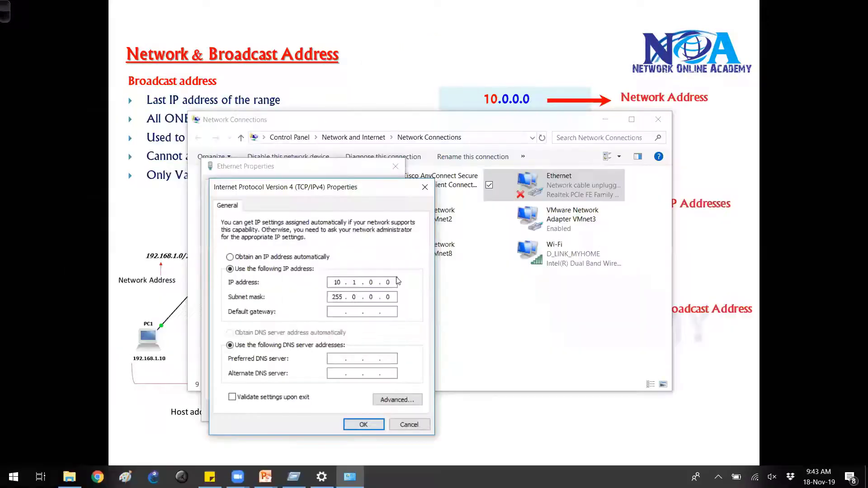
Reset the manual IP settings and try to apply IP address 200.1.1.255 with subnet mask 255.255.255.0.
click(274, 257)
click(274, 268)
click(346, 280)
text(1)
text(200)
text(1.1.255)
key(Tab)
click(362, 425)
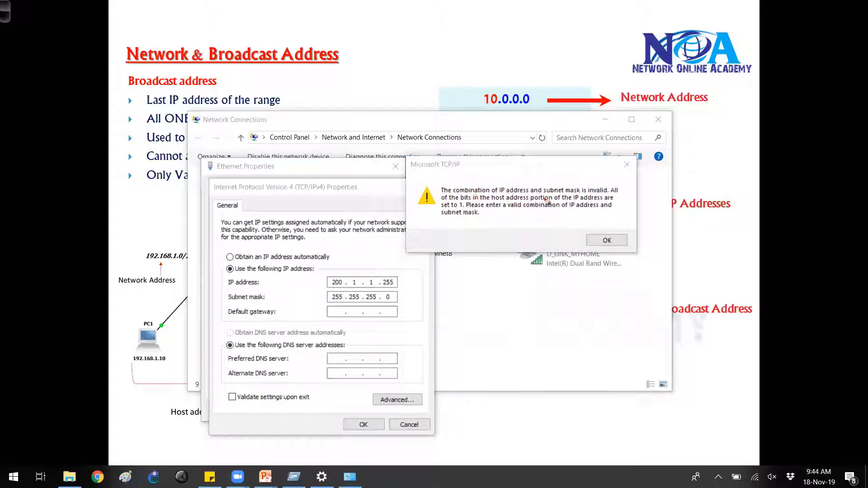
Circle 'host address' and 'set to 1' in the warning, and mark the IP address as class C with octets N, N, N, H.
mouse_move(512, 204)
mouse_down()
mouse_move(479, 199)
mouse_move(526, 199)
mouse_up()
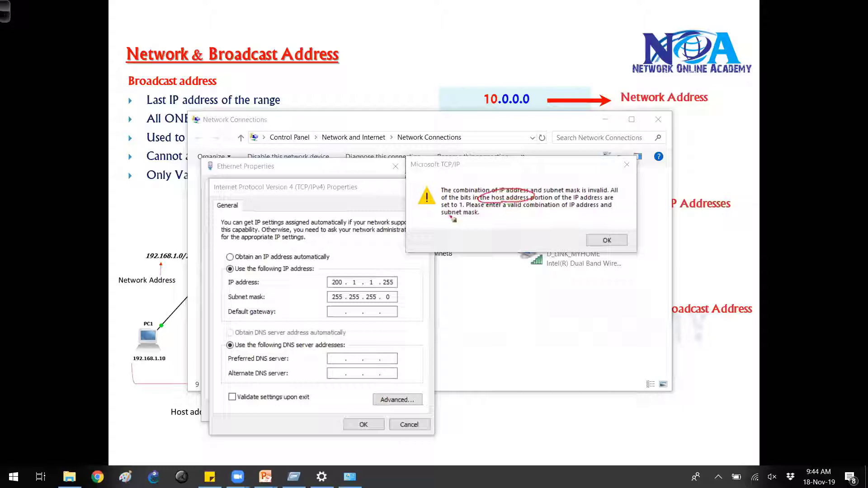
drag(470, 199, 452, 219)
drag(289, 296, 291, 307)
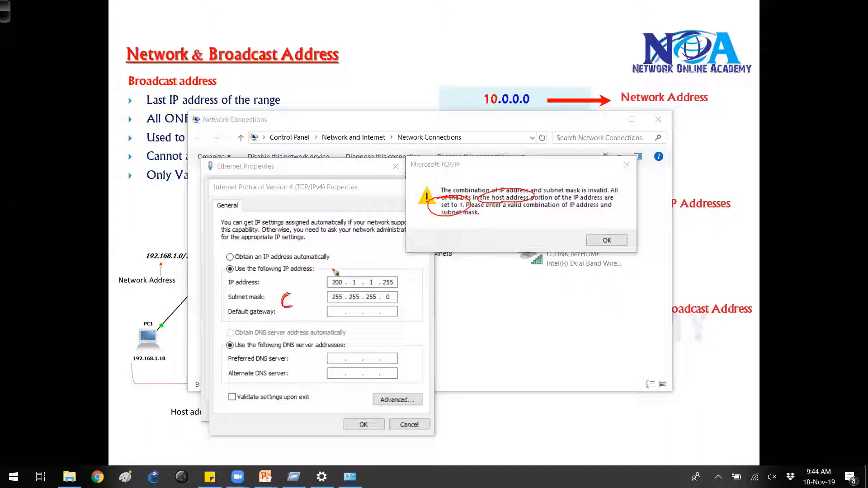
mouse_move(326, 269)
mouse_down()
mouse_move(336, 257)
mouse_move(365, 272)
mouse_move(362, 257)
mouse_up()
mouse_move(369, 268)
mouse_down()
mouse_move(376, 258)
mouse_move(391, 268)
mouse_up()
drag(391, 260, 398, 260)
mouse_move(398, 252)
mouse_down()
mouse_move(398, 268)
mouse_move(381, 254)
mouse_move(381, 278)
mouse_move(401, 248)
mouse_move(378, 270)
mouse_move(379, 289)
mouse_up()
Draw a row of ones with an arrow and a circled 255 below it beside the dialog, and clear all annotations.
drag(440, 286, 447, 304)
drag(453, 286, 453, 302)
mouse_move(457, 287)
mouse_down()
mouse_move(459, 302)
mouse_move(471, 300)
mouse_up()
click(465, 299)
drag(476, 289, 483, 300)
mouse_move(488, 289)
mouse_down()
mouse_move(488, 310)
mouse_move(524, 298)
mouse_up()
drag(515, 294, 518, 303)
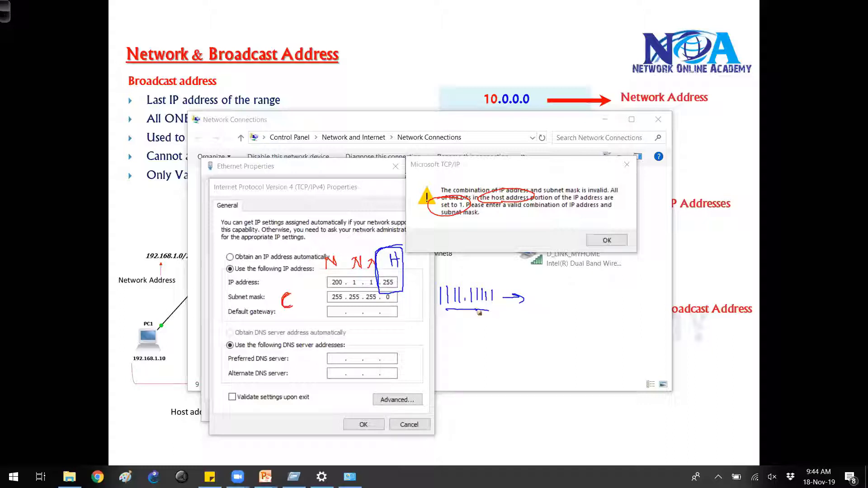
mouse_move(458, 321)
mouse_down()
mouse_move(477, 330)
mouse_move(463, 330)
mouse_up()
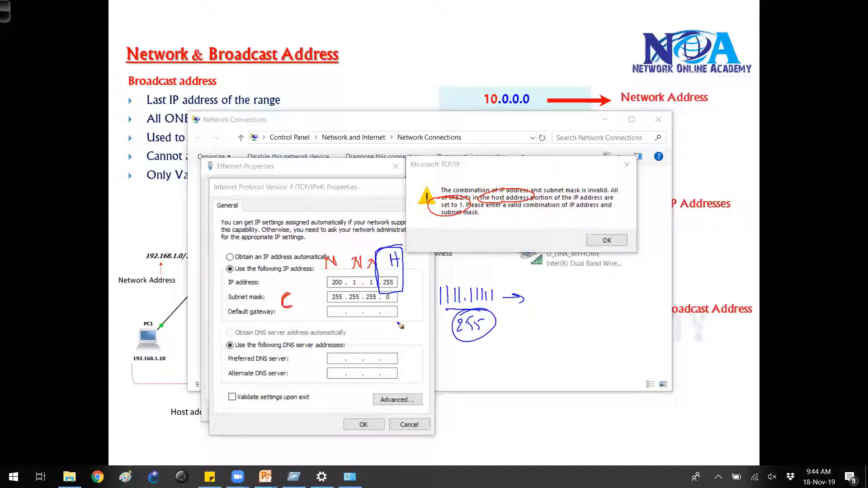
mouse_move(404, 281)
mouse_down()
mouse_move(425, 280)
mouse_move(419, 285)
mouse_up()
key(Escape)
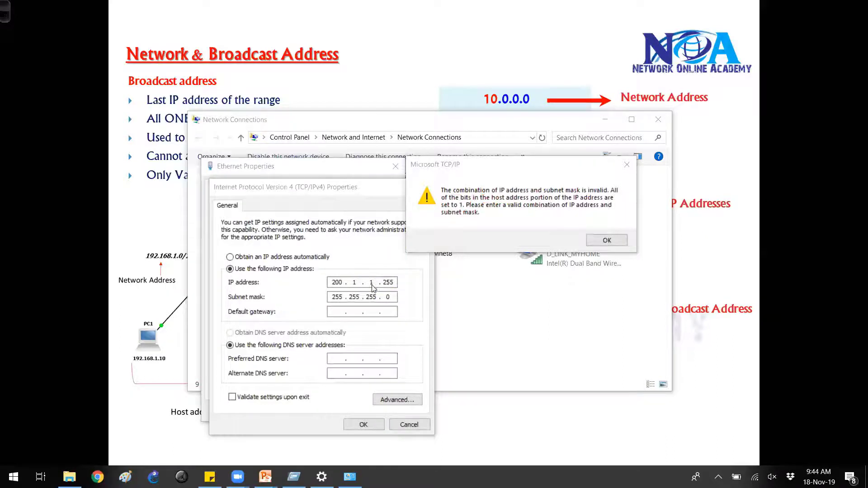
Dismiss the warning and try to apply IP address 128.10.255.255.
click(607, 239)
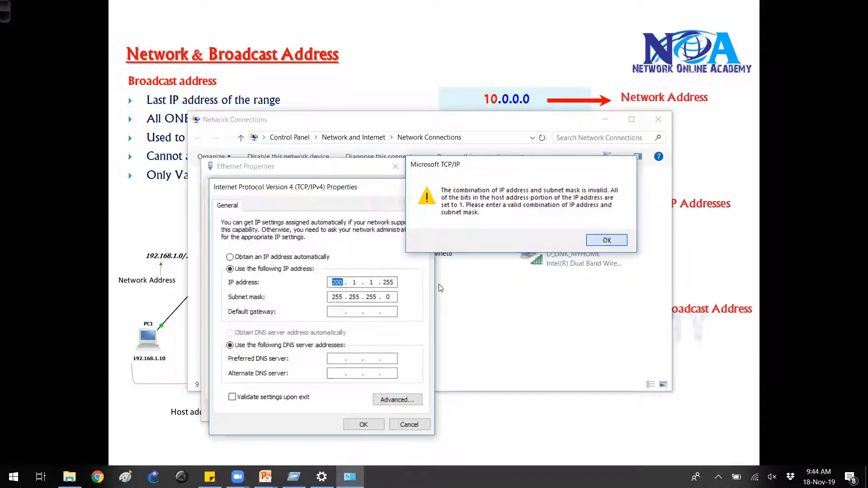
click(394, 281)
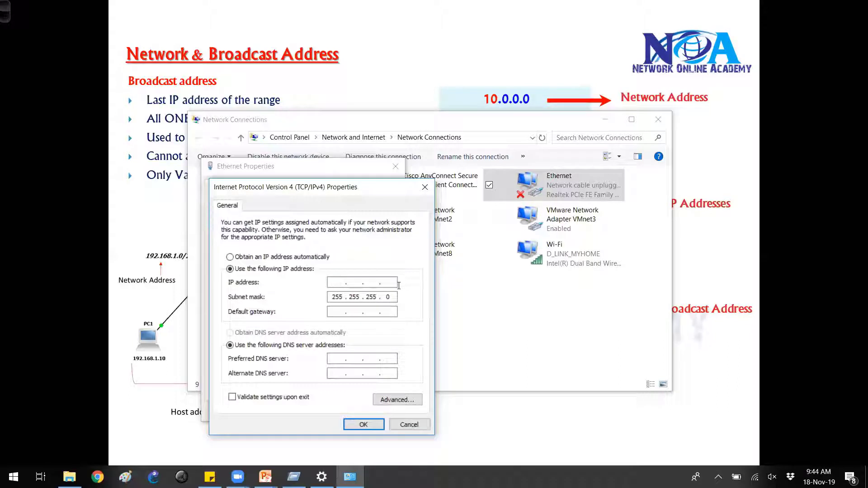
text(1)
text(28 . 10)
key(Tab)
click(379, 283)
text(255 . 255)
click(363, 424)
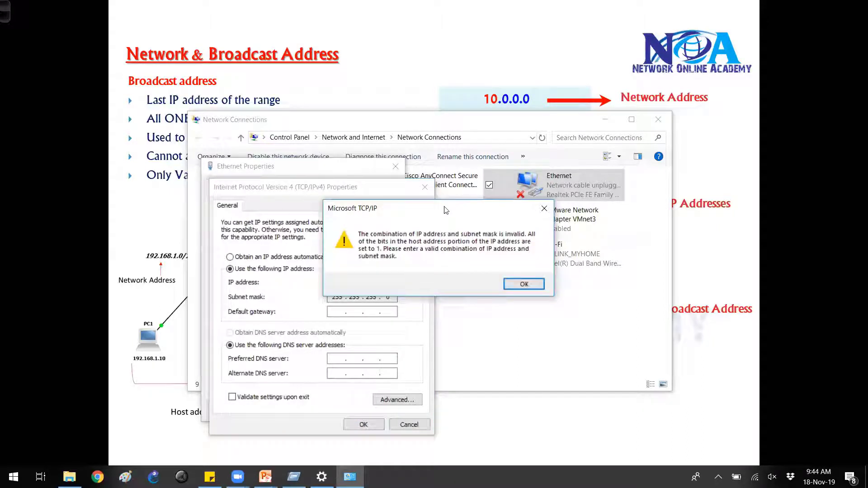
Move the warning off the address fields, label and circle the last two IP octets as H, and clear the markings.
drag(445, 210, 502, 164)
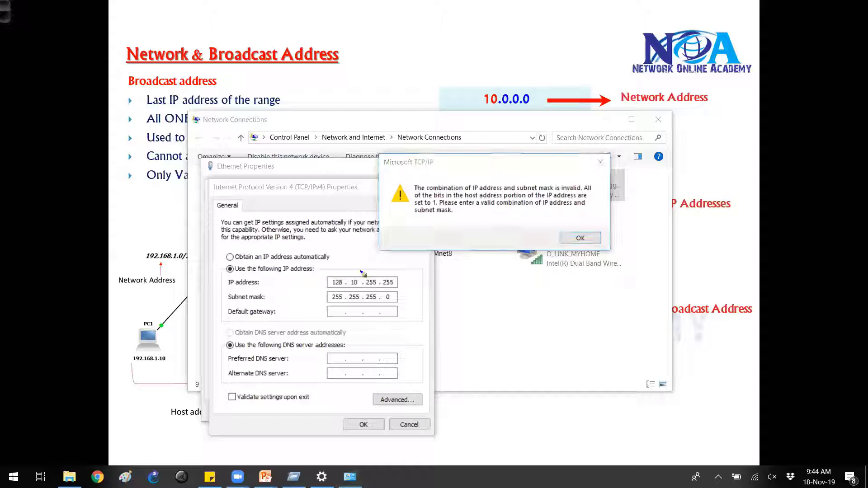
mouse_move(360, 274)
mouse_down()
mouse_move(385, 271)
mouse_move(357, 274)
mouse_move(396, 257)
mouse_up()
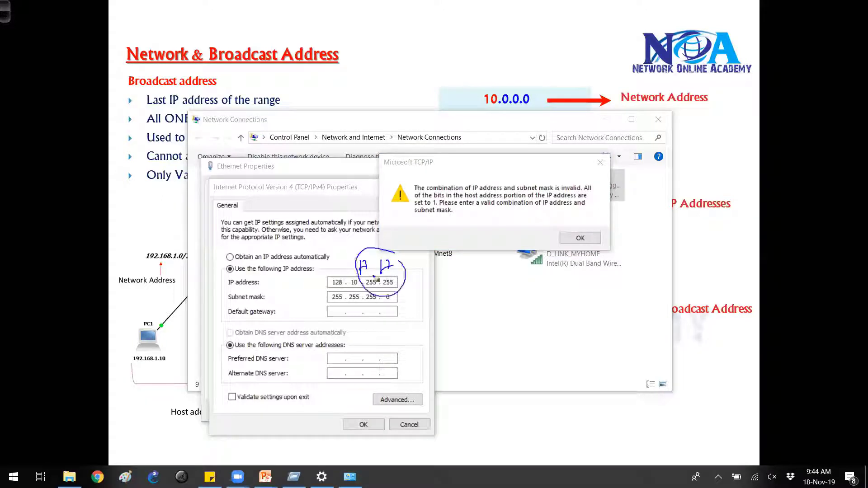
drag(370, 288, 394, 287)
key(Escape)
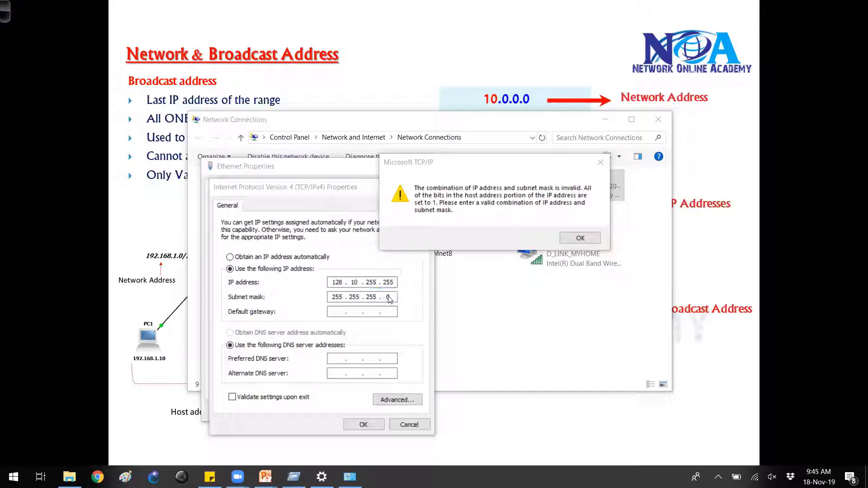
Dismiss the warning, set the third octet of the IP address to 1, and try to apply 128.10.1.255.
click(581, 238)
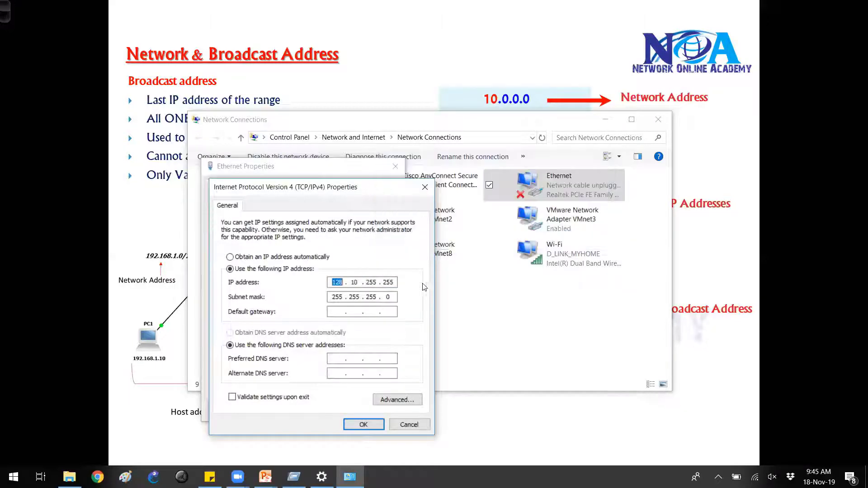
click(375, 283)
text(1)
click(369, 422)
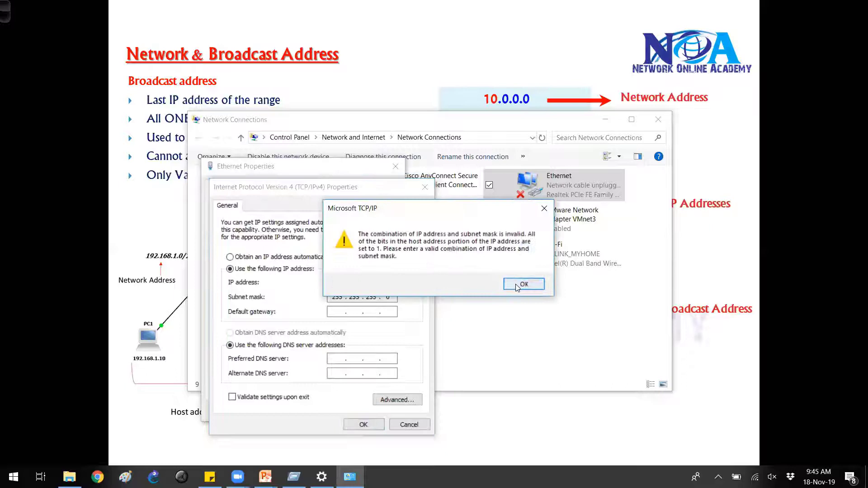
Dismiss the warning, apply subnet mask 255.255.0.0 for 128.10.1.255, and reopen the IPv4 properties.
click(520, 283)
key(Tab)
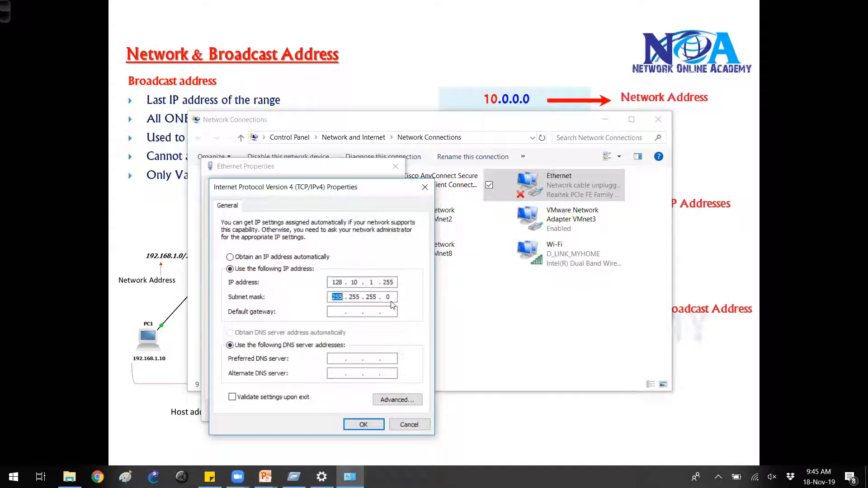
key(Tab)
key(BackSpace)
key(BackSpace)
key(BackSpace)
key(BackSpace)
key(BackSpace)
key(BackSpace)
key(Tab)
click(364, 424)
double_click(332, 297)
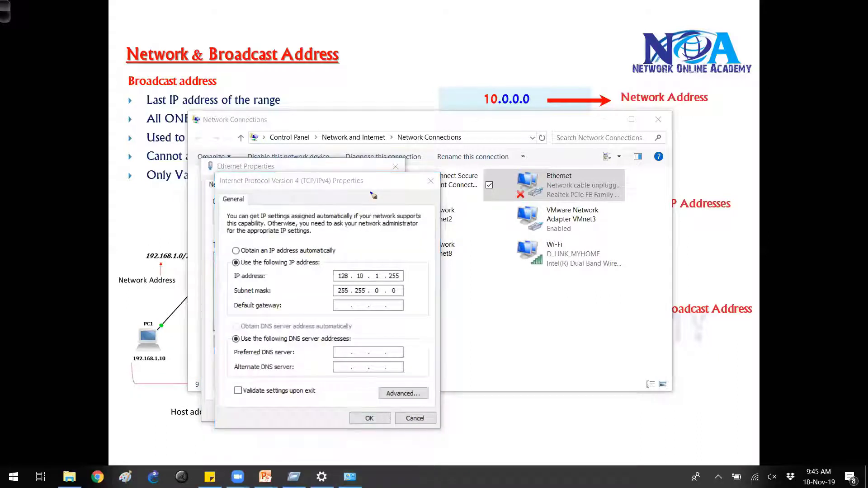
Circle the network octets, label the last two octets H, and draw an arrow from them to an underlined 0 0.
drag(346, 261, 361, 261)
mouse_move(365, 295)
mouse_down()
mouse_move(360, 260)
mouse_move(495, 232)
mouse_up()
drag(457, 254, 509, 251)
drag(464, 256, 517, 255)
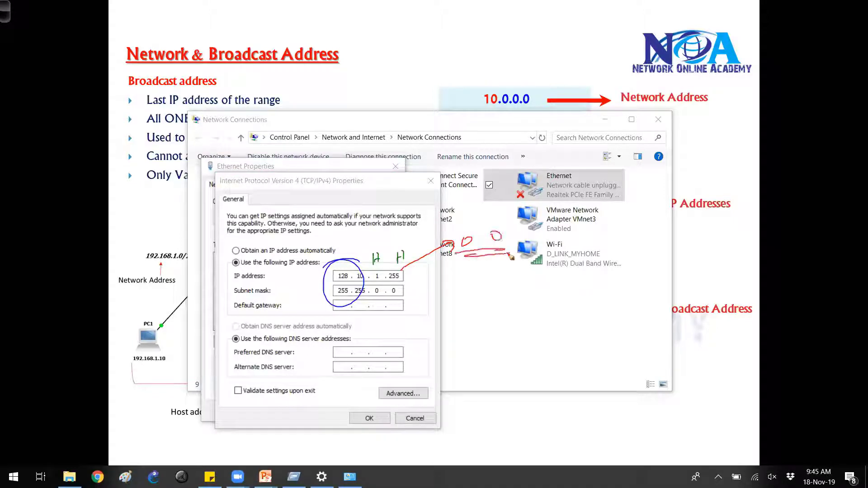
Draw an arrow from the host octets to 255 255, circle both the 0 0 and 255 255 pairs, and clear the annotations.
mouse_move(377, 282)
mouse_down()
mouse_move(398, 281)
mouse_move(444, 319)
mouse_move(467, 324)
mouse_up()
mouse_move(470, 313)
mouse_down()
mouse_move(475, 325)
mouse_move(509, 326)
mouse_up()
mouse_move(510, 315)
mouse_down()
mouse_move(520, 326)
mouse_move(531, 320)
mouse_up()
drag(481, 334, 518, 331)
drag(377, 284, 402, 285)
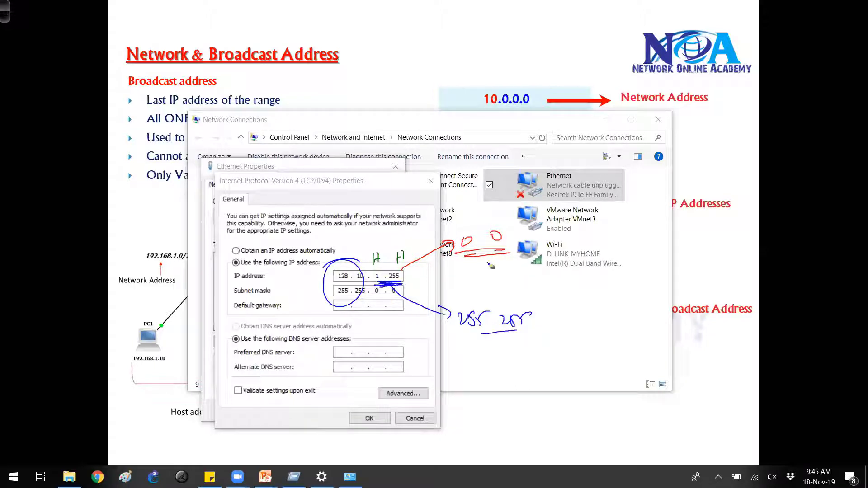
mouse_move(502, 260)
mouse_down()
mouse_move(441, 244)
mouse_move(492, 261)
mouse_up()
mouse_move(532, 321)
mouse_down()
mouse_move(461, 338)
mouse_move(533, 317)
mouse_up()
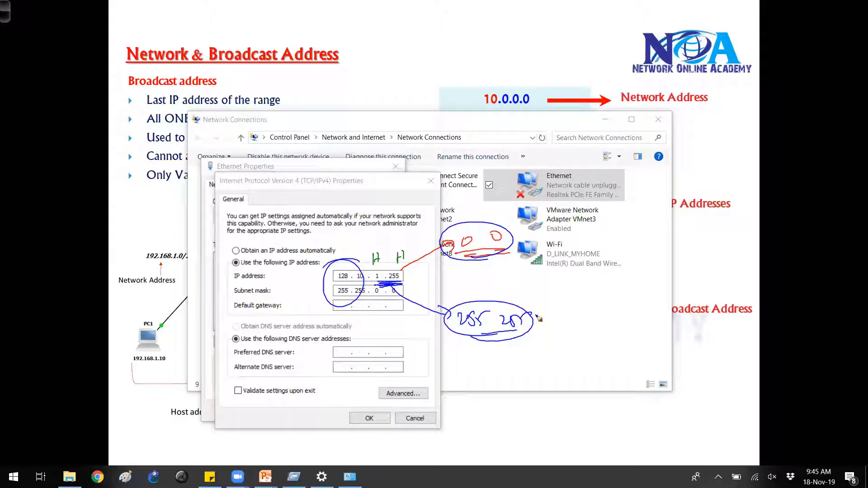
key(Escape)
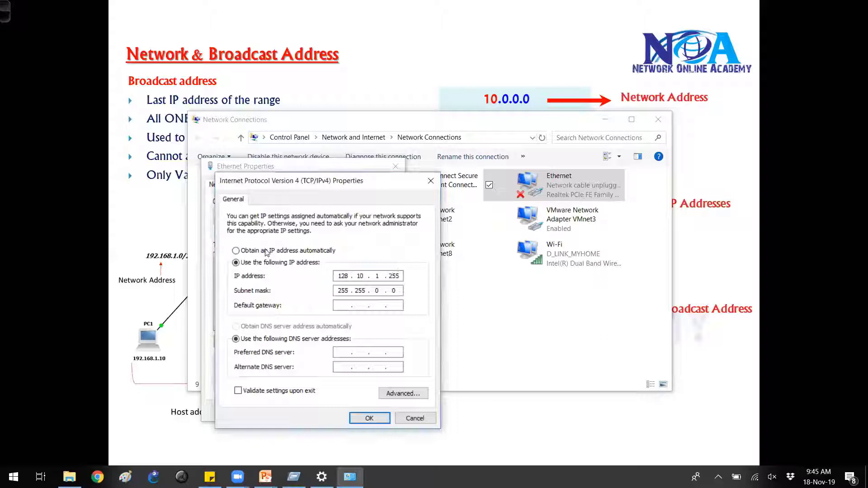
Reset the manual IP settings and try to apply IP address 10.255.255.255 with subnet mask 255.0.0.0.
click(266, 252)
click(236, 263)
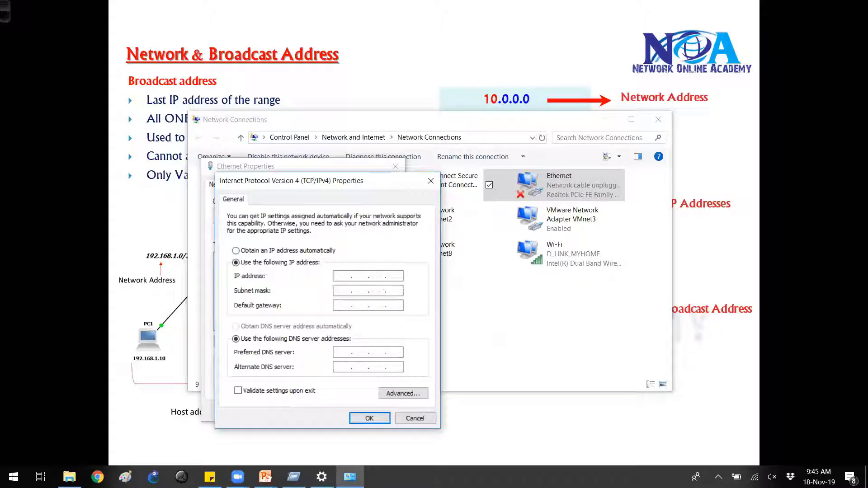
text(255.255.255)
key(Tab)
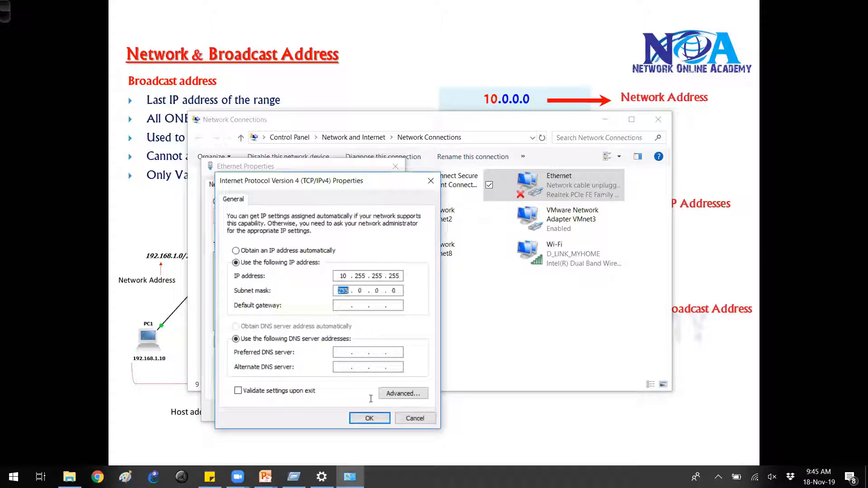
click(369, 418)
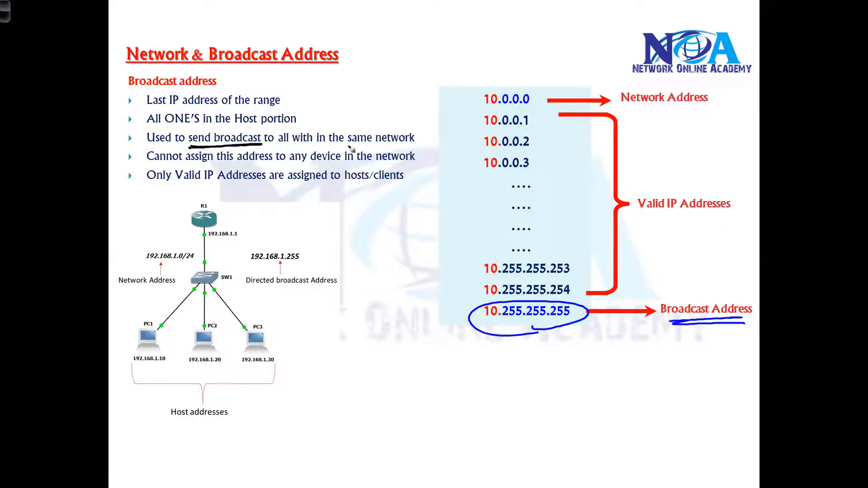
On the slide, underline 'same network' and tick the bullet about not assigning the broadcast address to any device.
drag(344, 146, 416, 148)
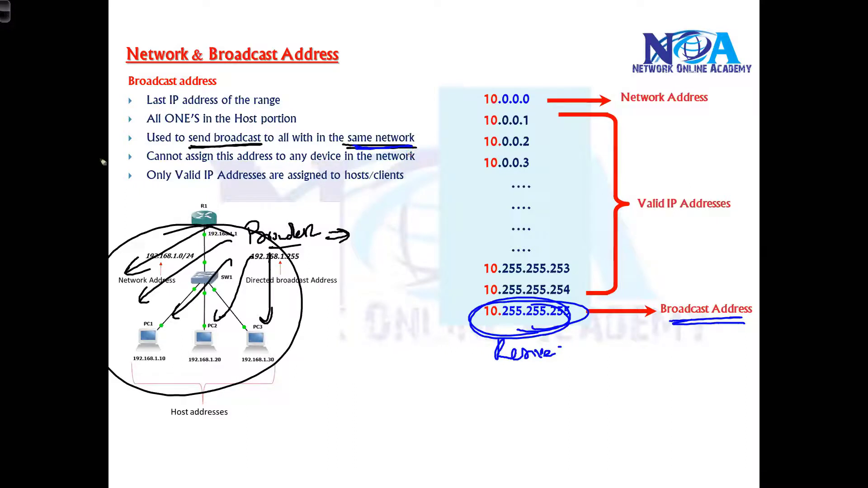
drag(124, 157, 148, 153)
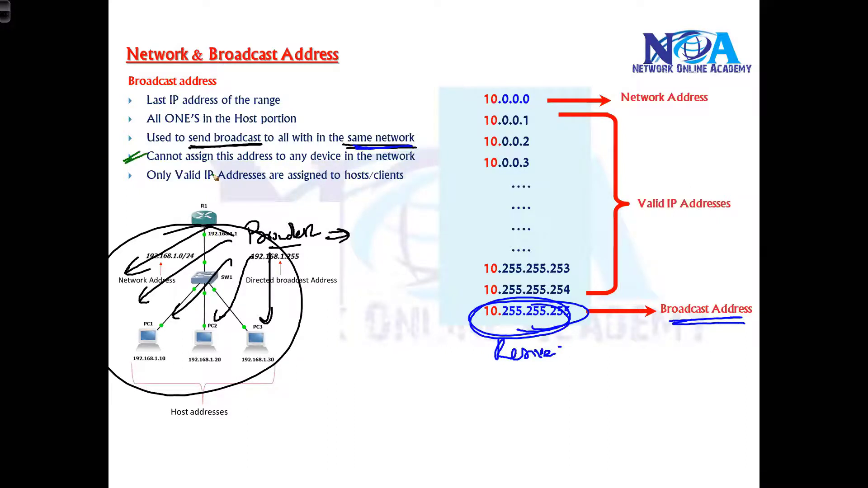